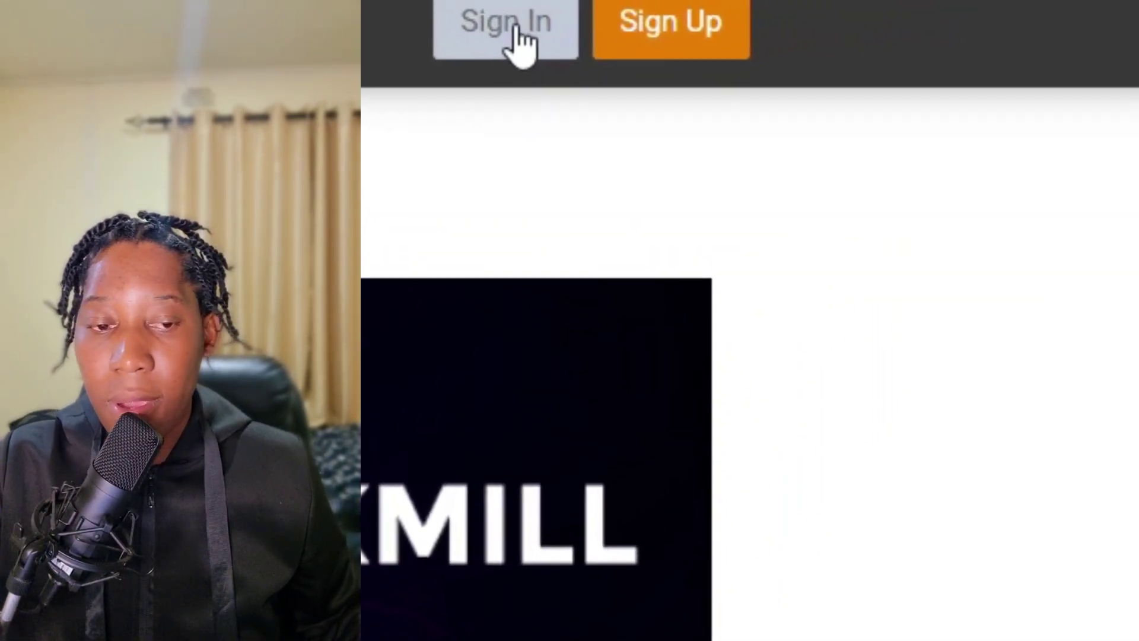
Go from the Myfxbook sign-in page to the create-account form
click(516, 33)
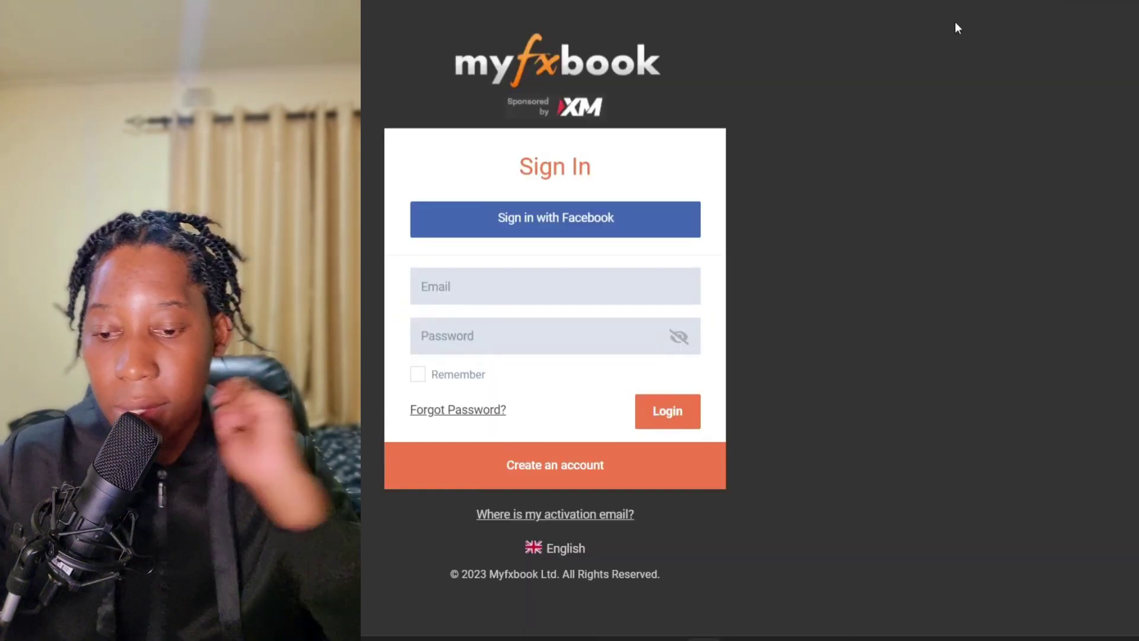
click(600, 368)
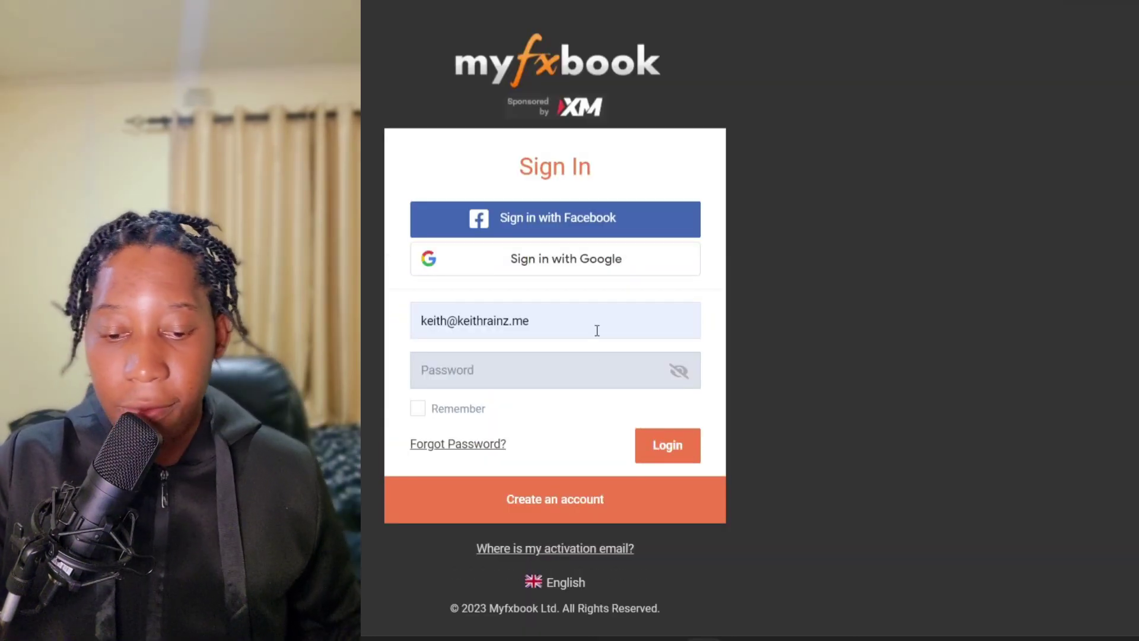
click(546, 500)
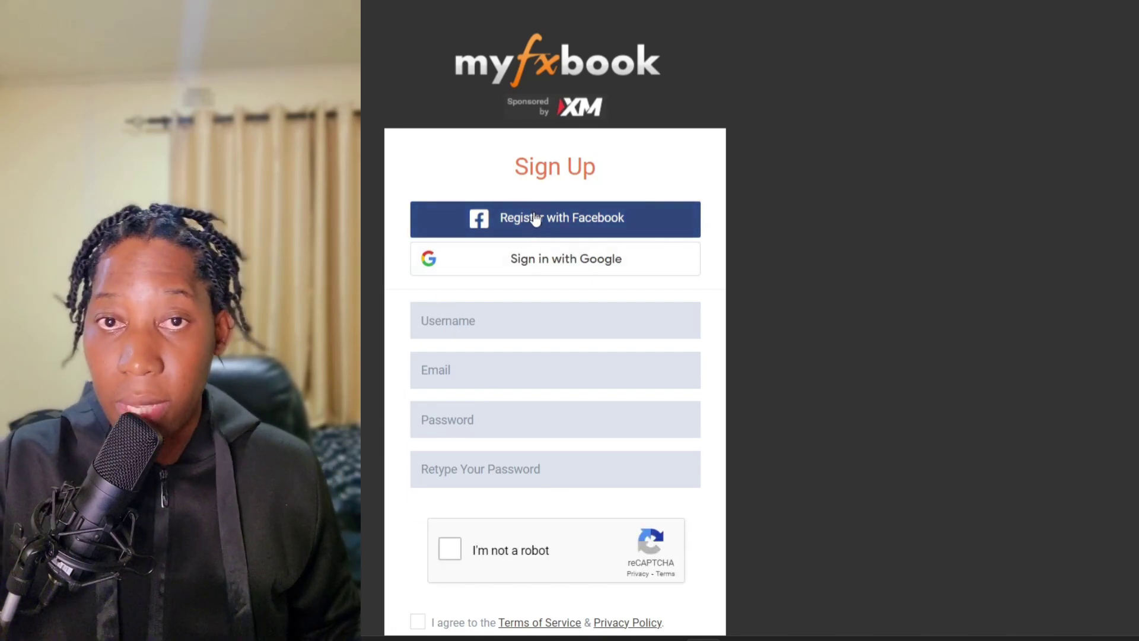
Enter a username, the saved e-mail address and the browser's suggested strong password
click(486, 304)
text(keithrai)
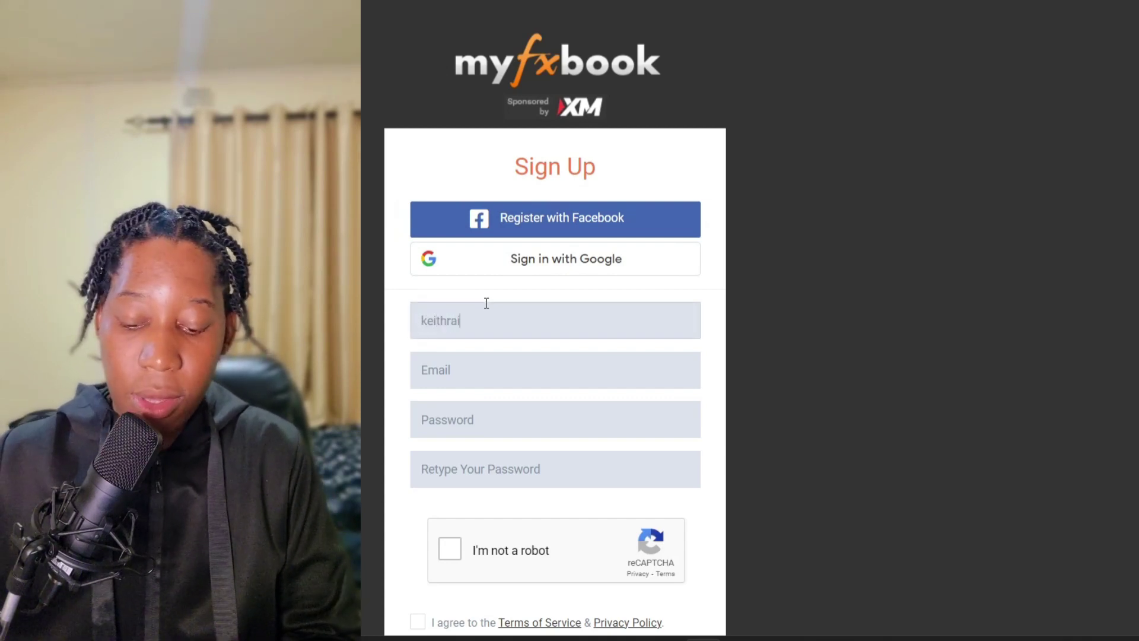
text(nz)
click(465, 361)
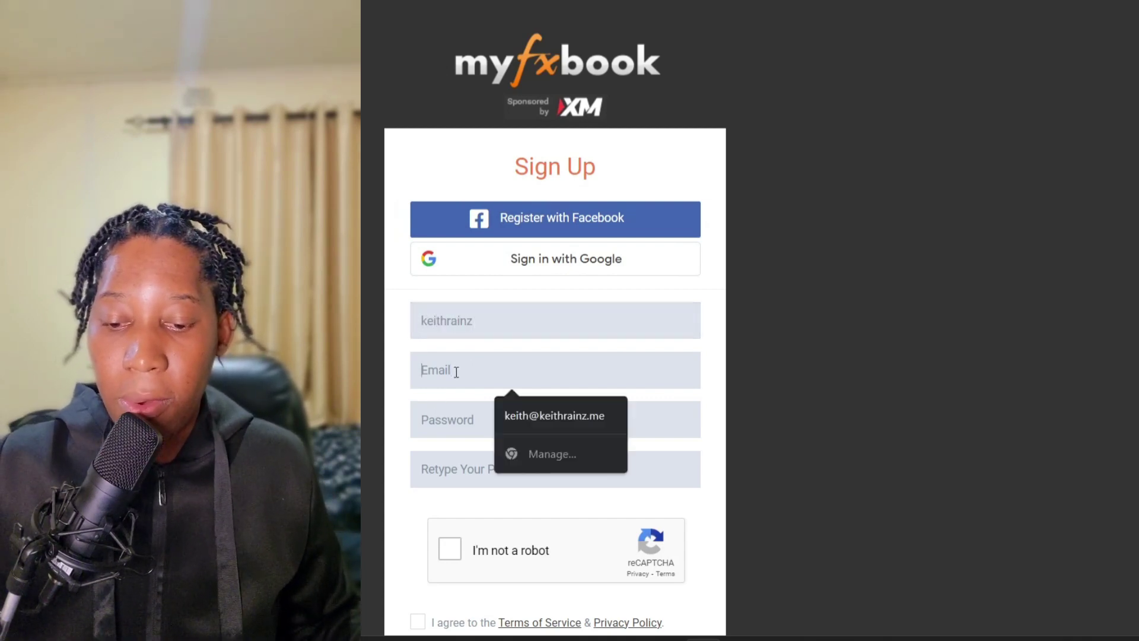
click(528, 411)
click(514, 417)
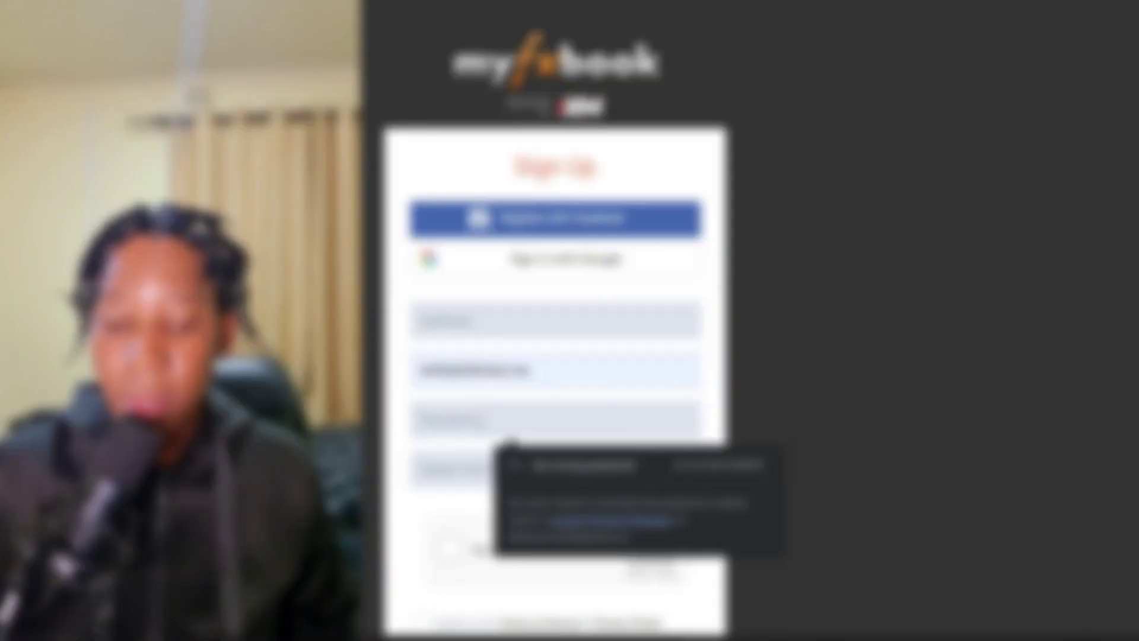
click(584, 465)
Pass the reCAPTCHA, agree to the terms and privacy policy, and submit the registration
click(450, 558)
scroll(554, 416, down, 2)
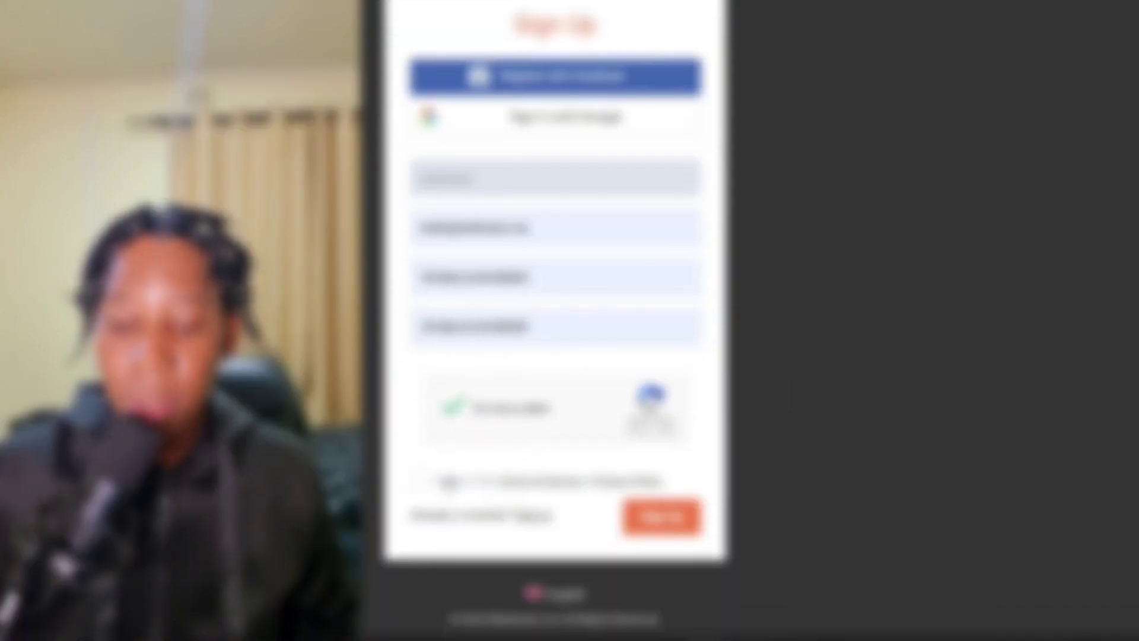
click(424, 481)
click(673, 529)
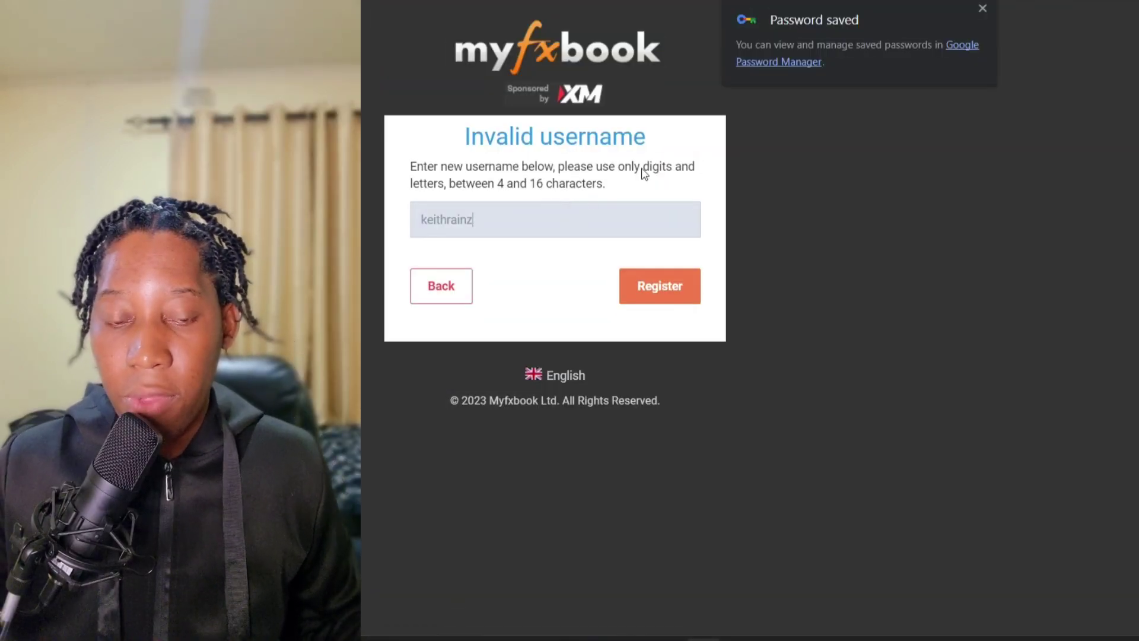
Dismiss the password-saved notice, shorten the rejected username, and register again successfully
click(981, 7)
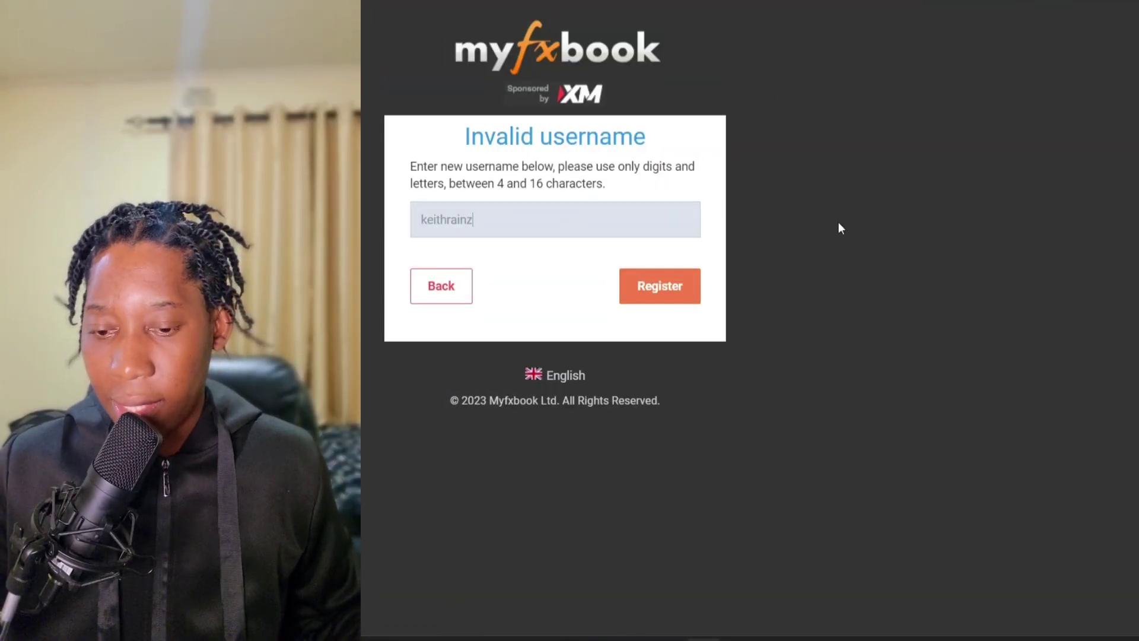
click(692, 286)
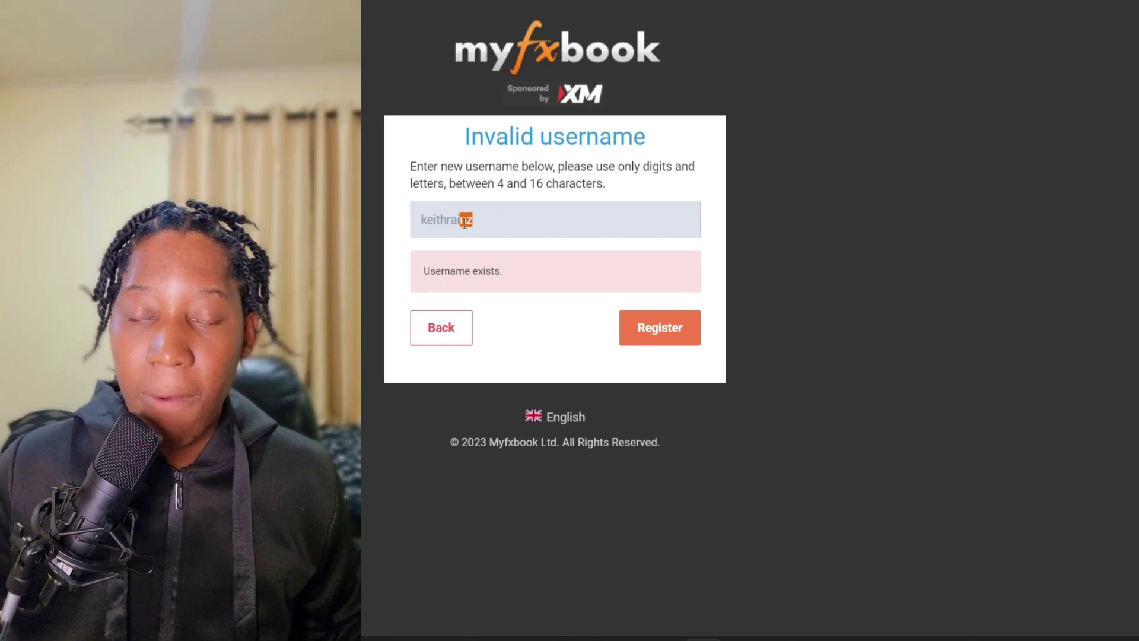
key(BackSpace)
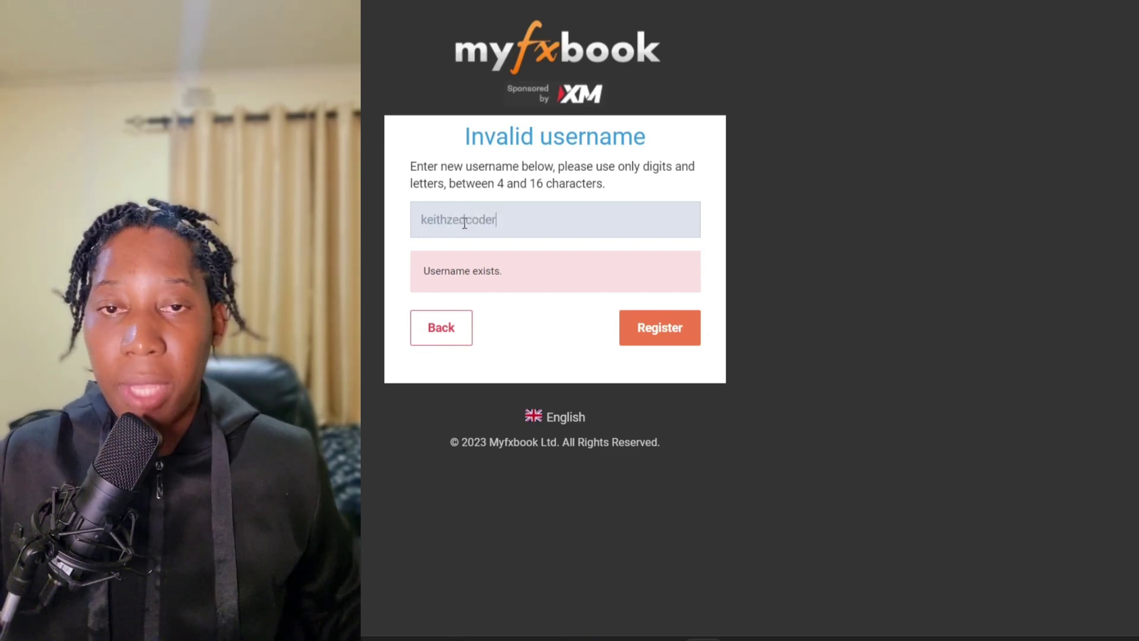
click(653, 314)
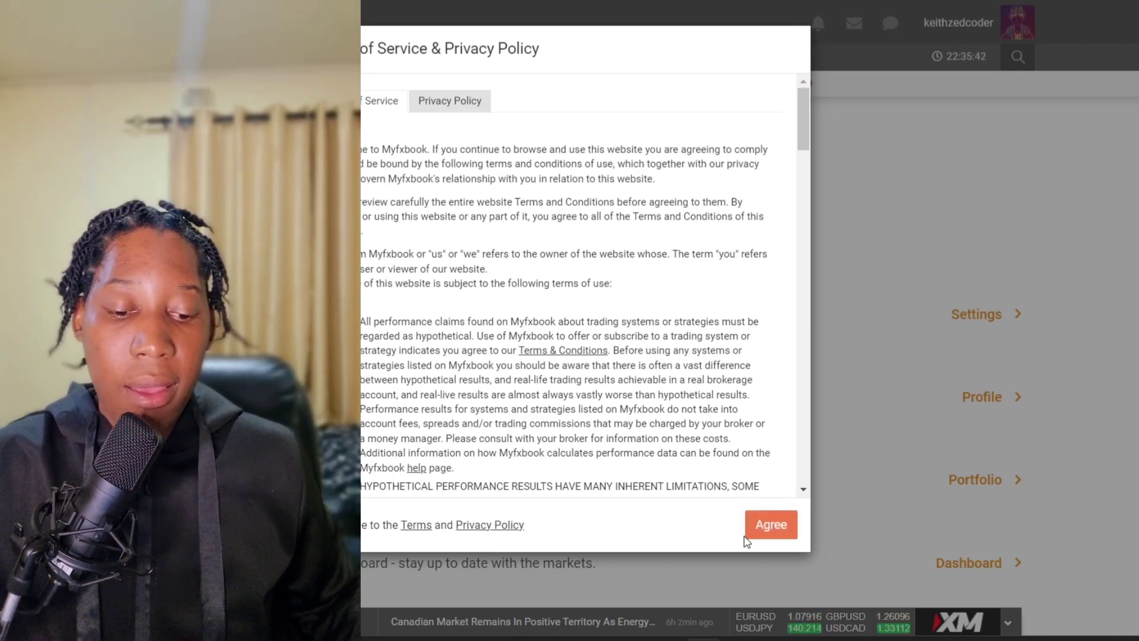
Agree to the Terms of Service & Privacy Policy
click(749, 534)
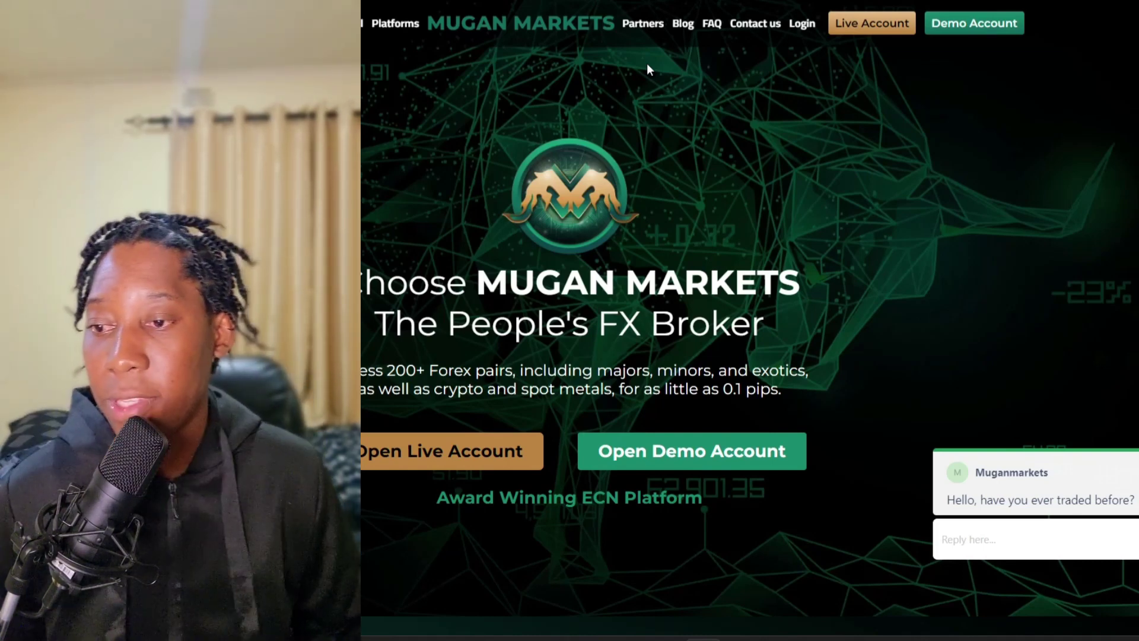
Switch back to the Myfxbook tab showing the Congratulations page
key(ctrl+Tab)
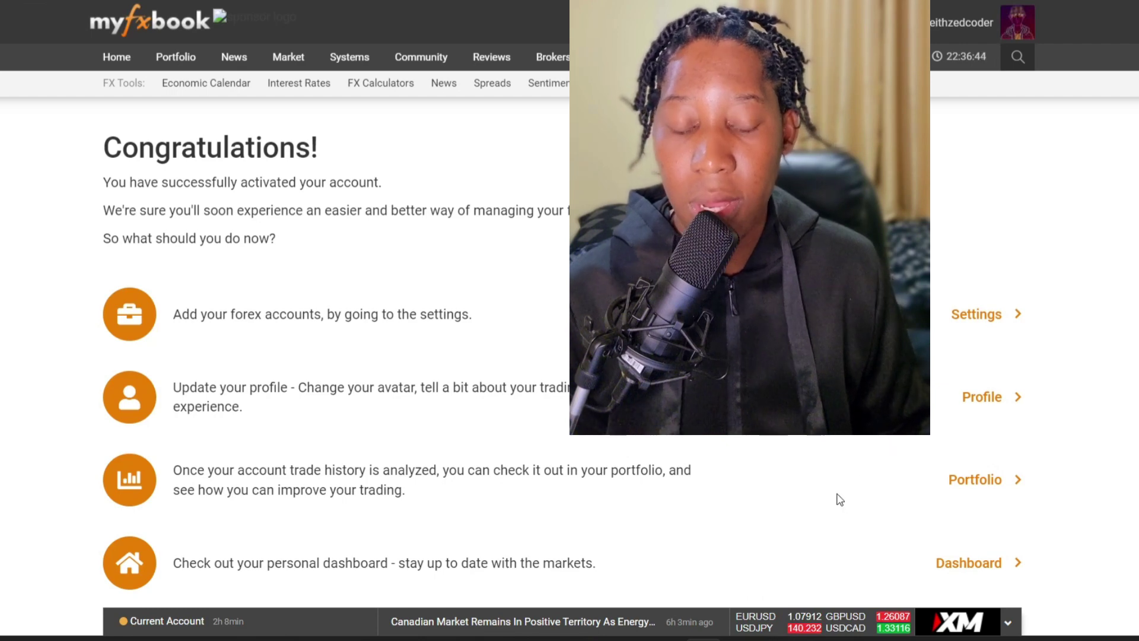
Scroll the Congratulations page and follow its Settings link to the Accounts tab
scroll(987, 478, down, 1)
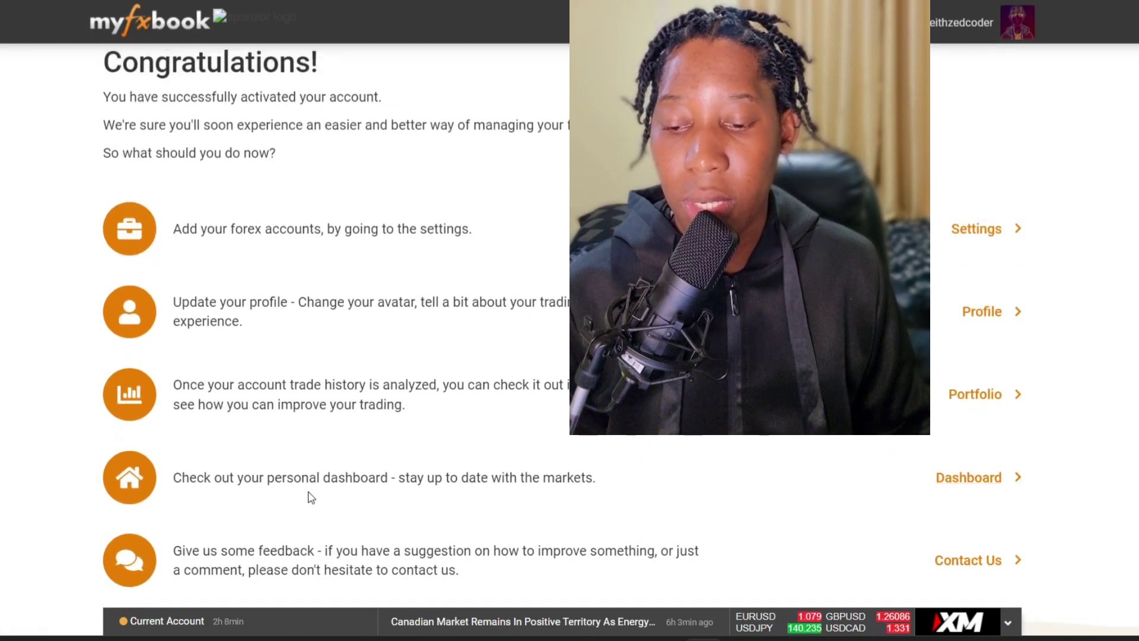
scroll(859, 544, down, 1)
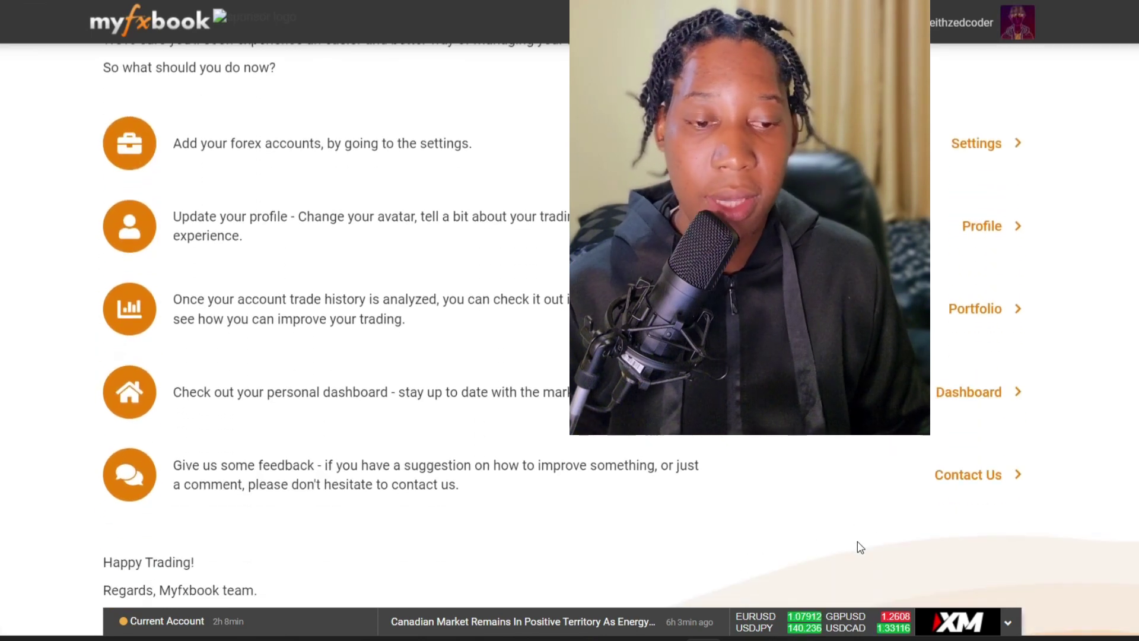
scroll(820, 437, up, 2)
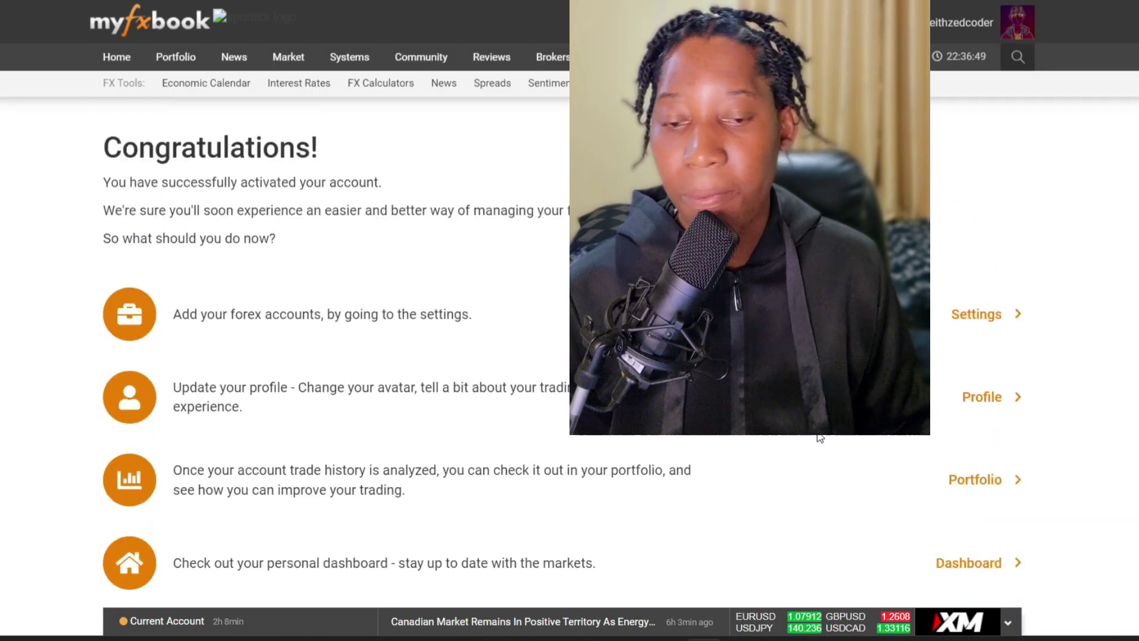
click(977, 316)
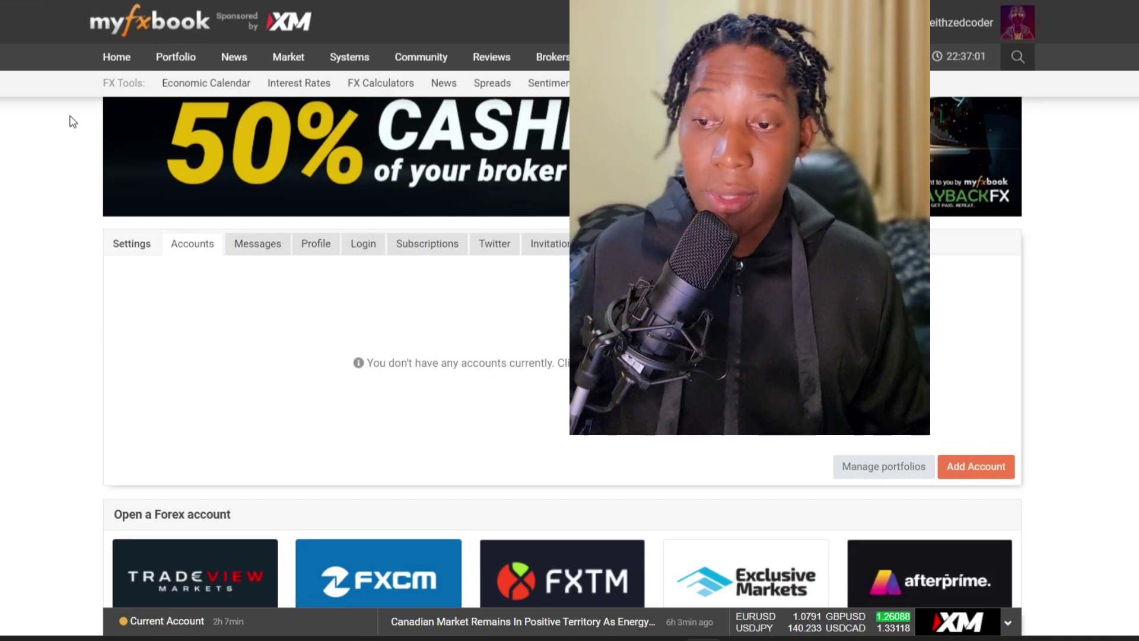
Start adding a new trading account and expand the platform list
mouse_move(169, 66)
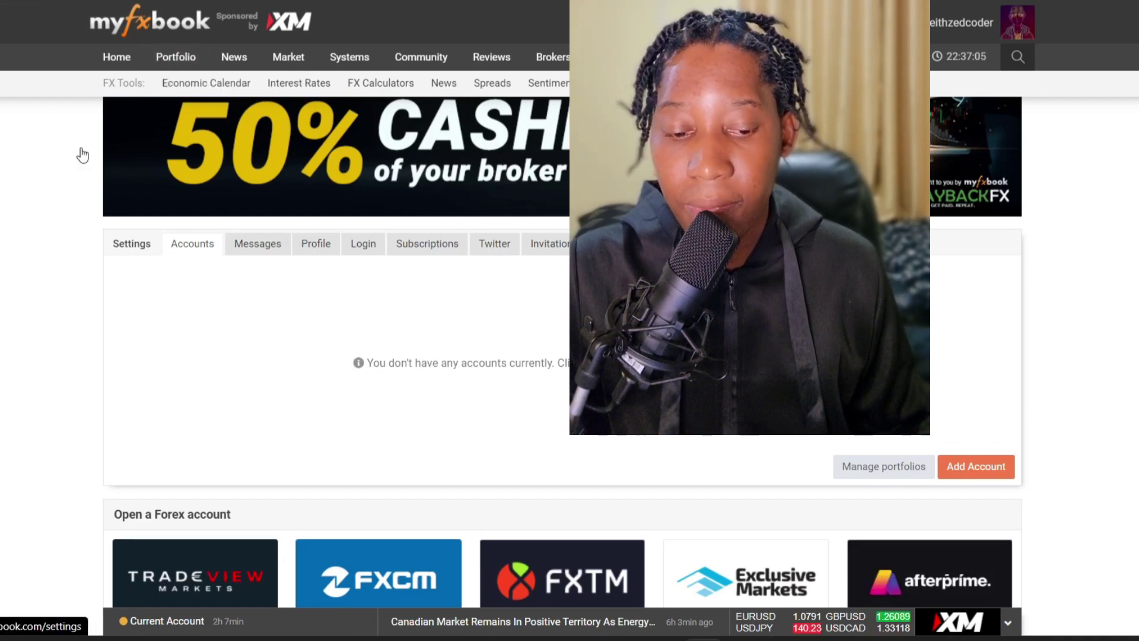
click(966, 462)
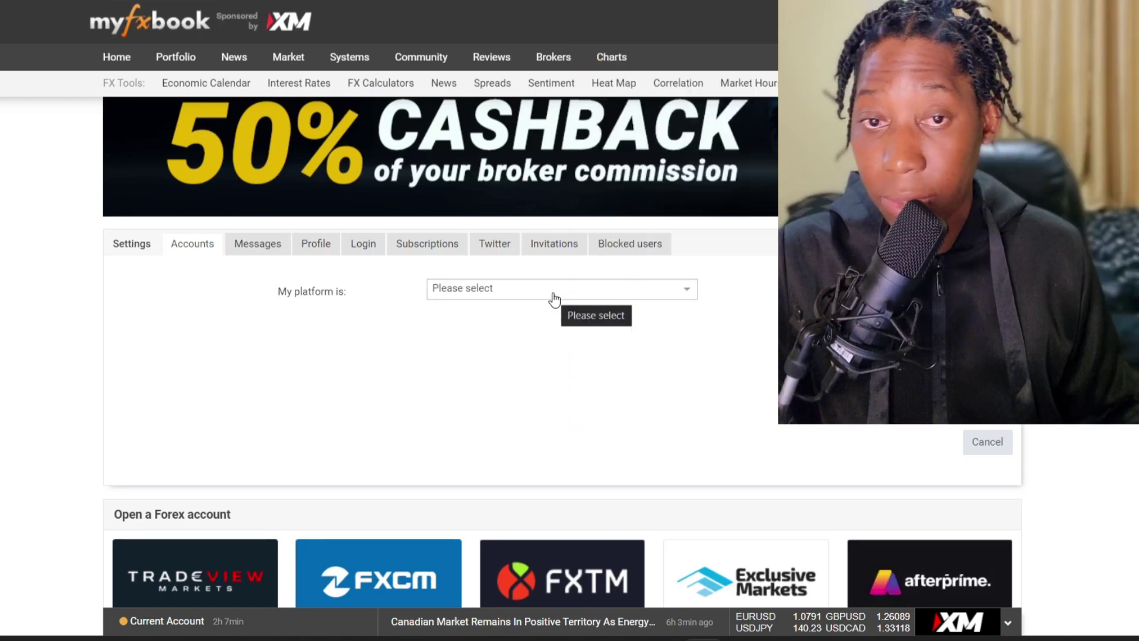
click(550, 295)
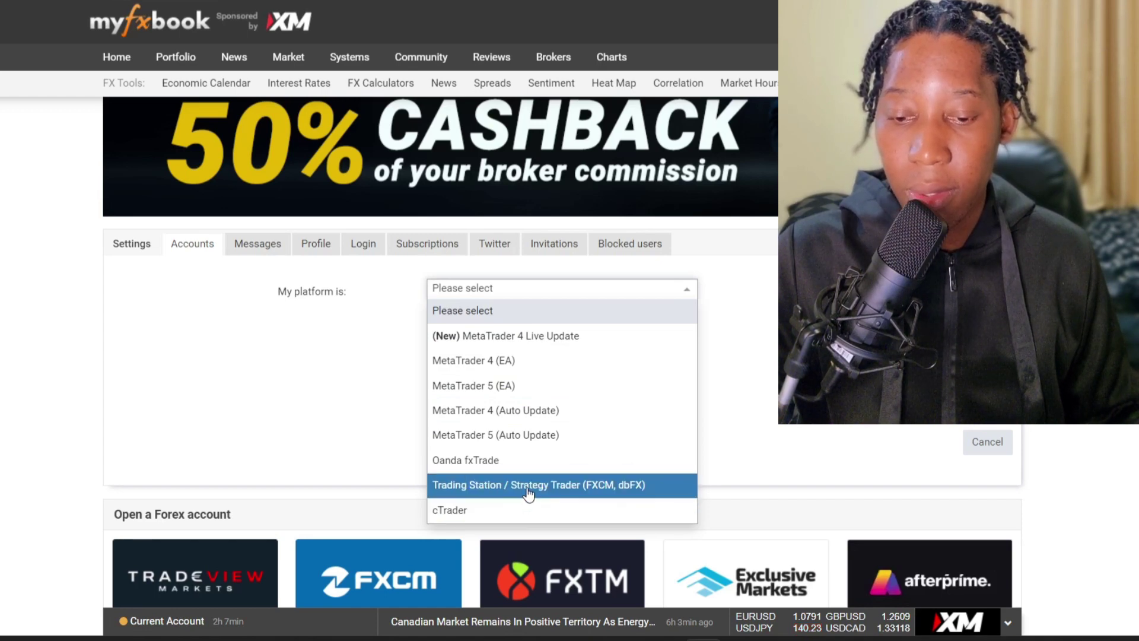
Choose (New) MetaTrader 4 Live Update and review its $5 monthly and $4.16 yearly plans
click(558, 337)
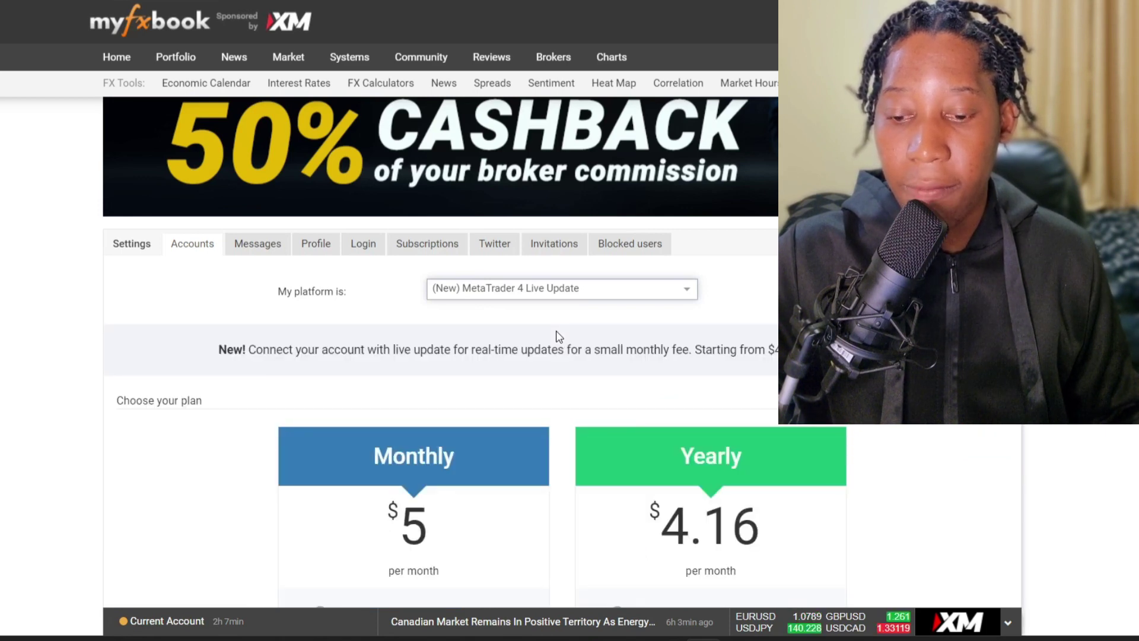
scroll(557, 337, down, 5)
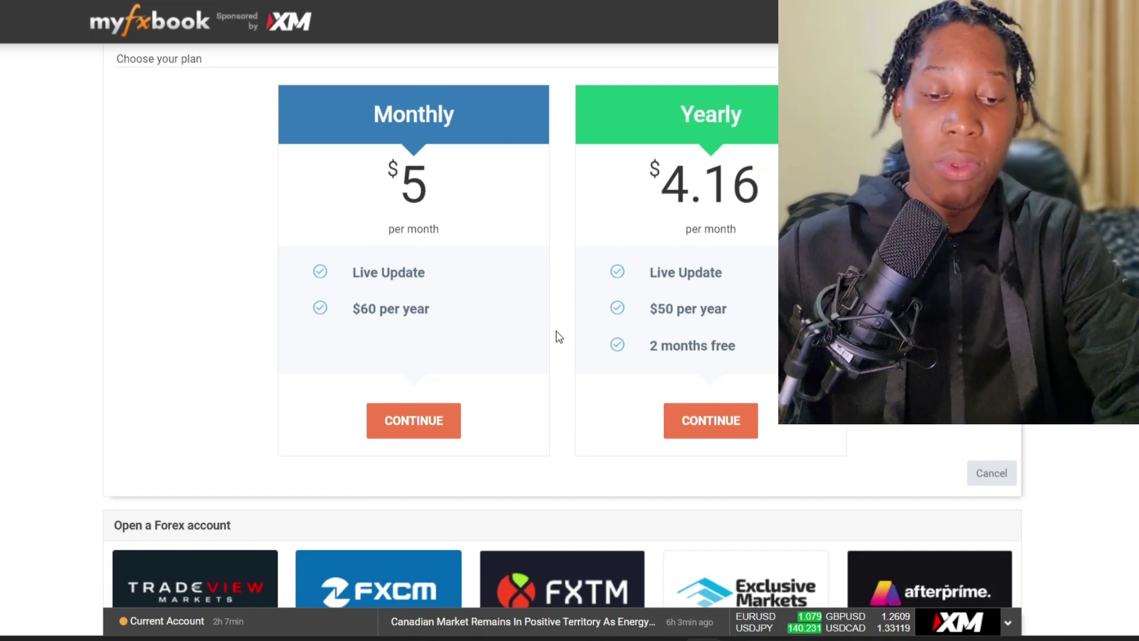
scroll(558, 336, up, 4)
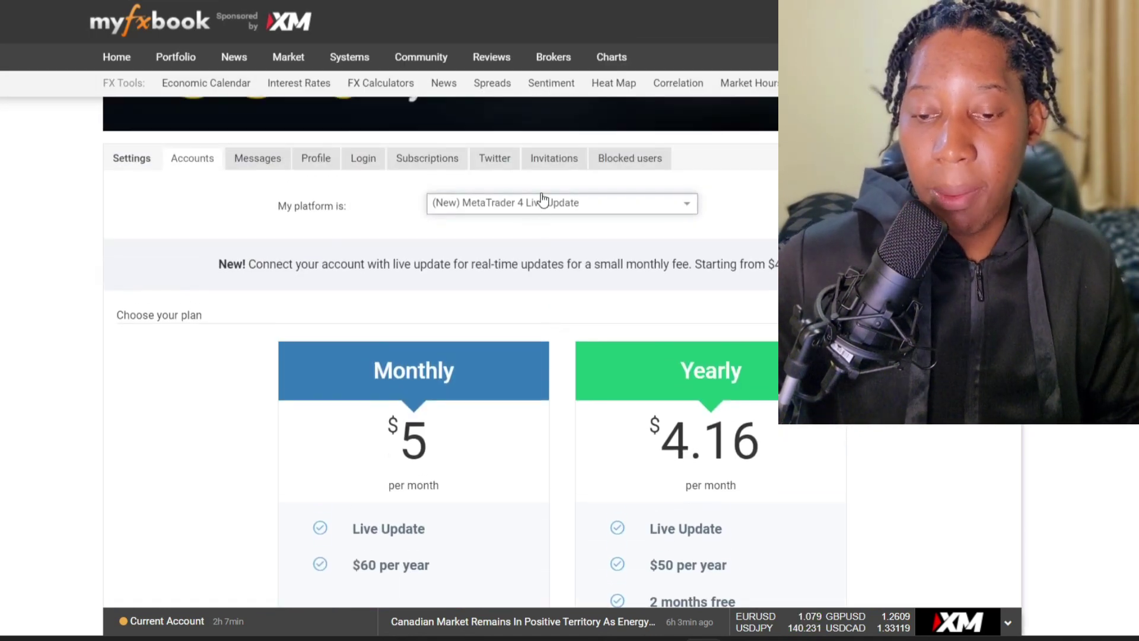
click(542, 198)
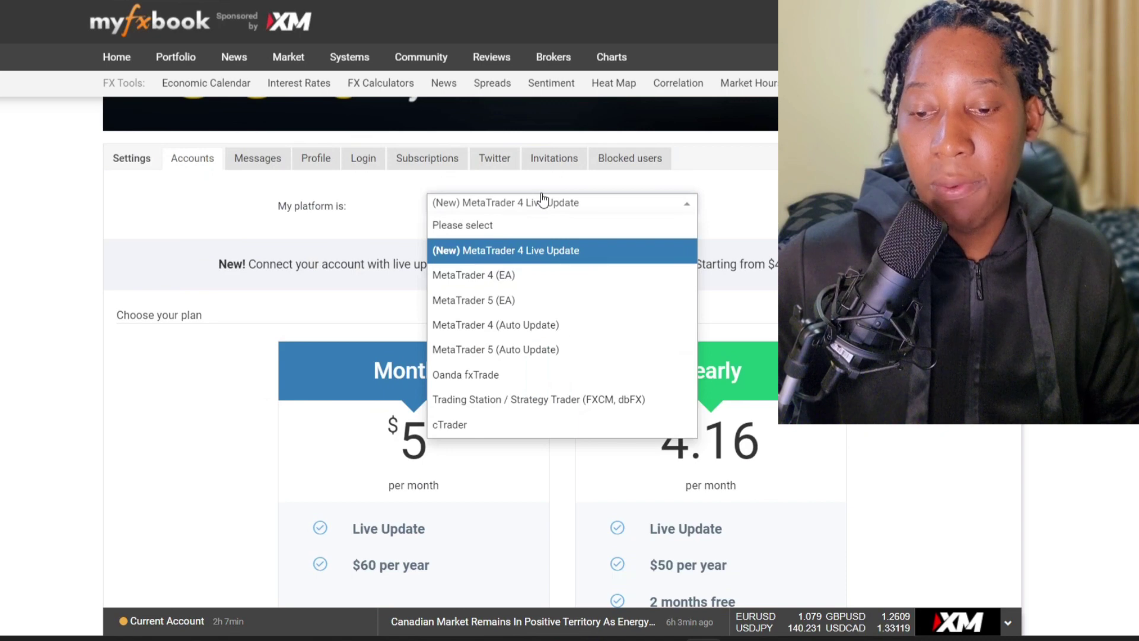
Choose MetaTrader 4 (EA) and download EaInstaller.exe into Downloads\Programs
click(481, 273)
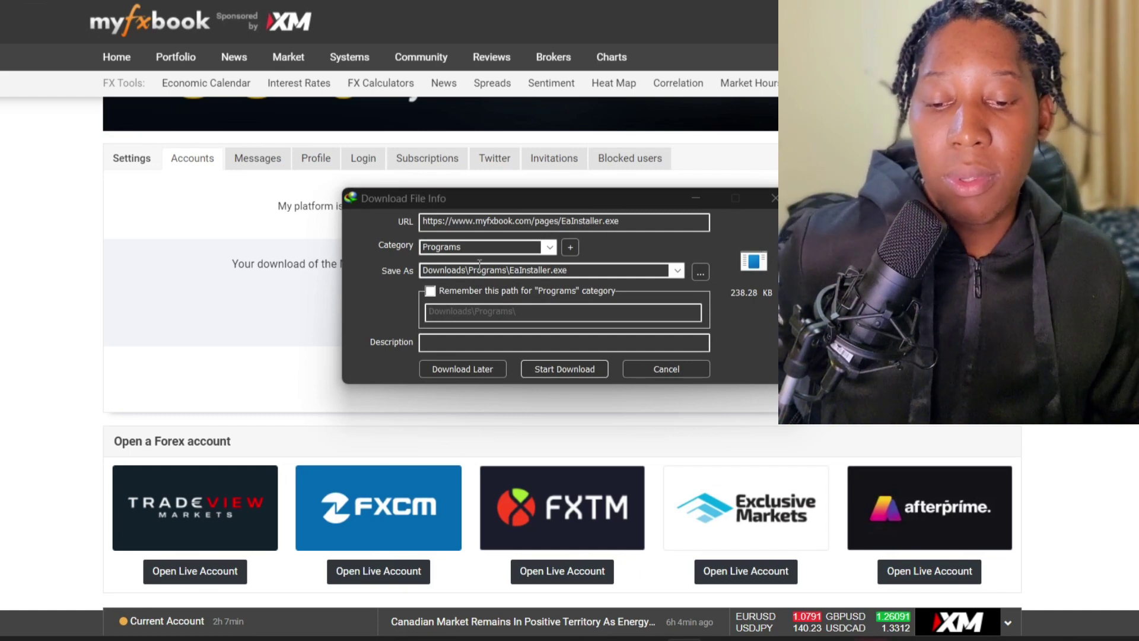
click(575, 368)
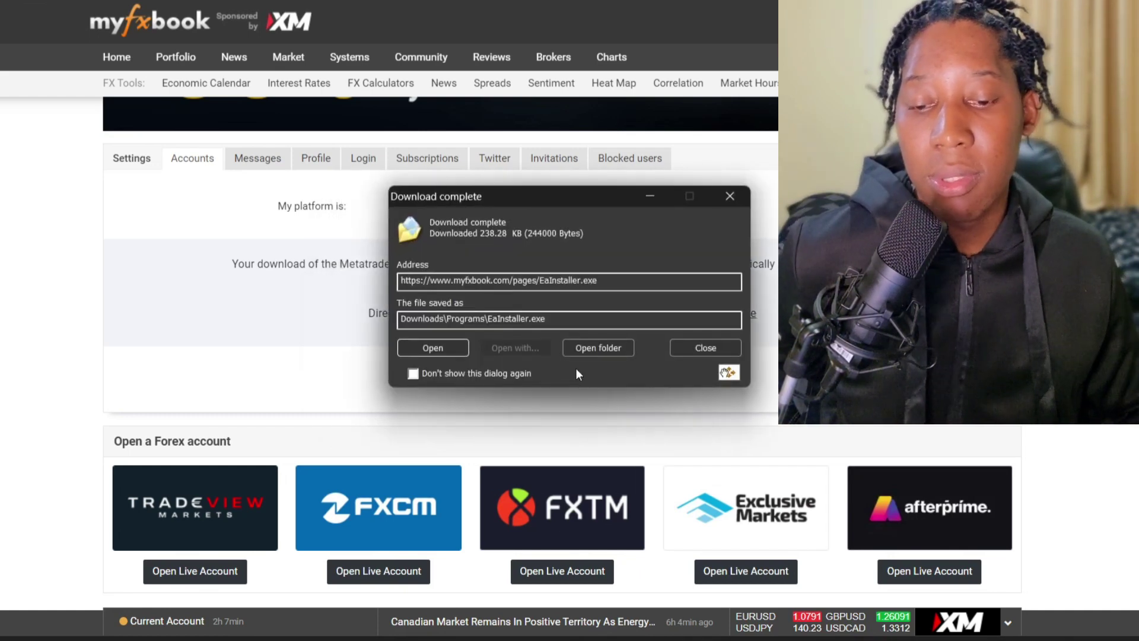
click(446, 347)
drag(584, 196, 872, 405)
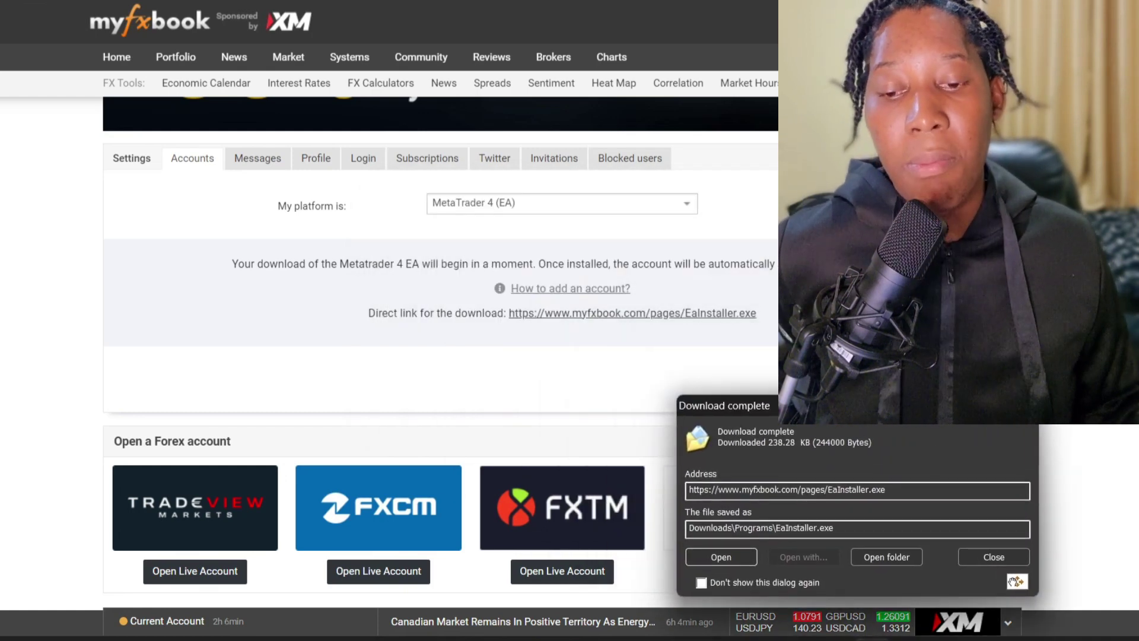
Briefly try MetaTrader 5 (Auto Update), then run the downloaded EA installer
click(652, 217)
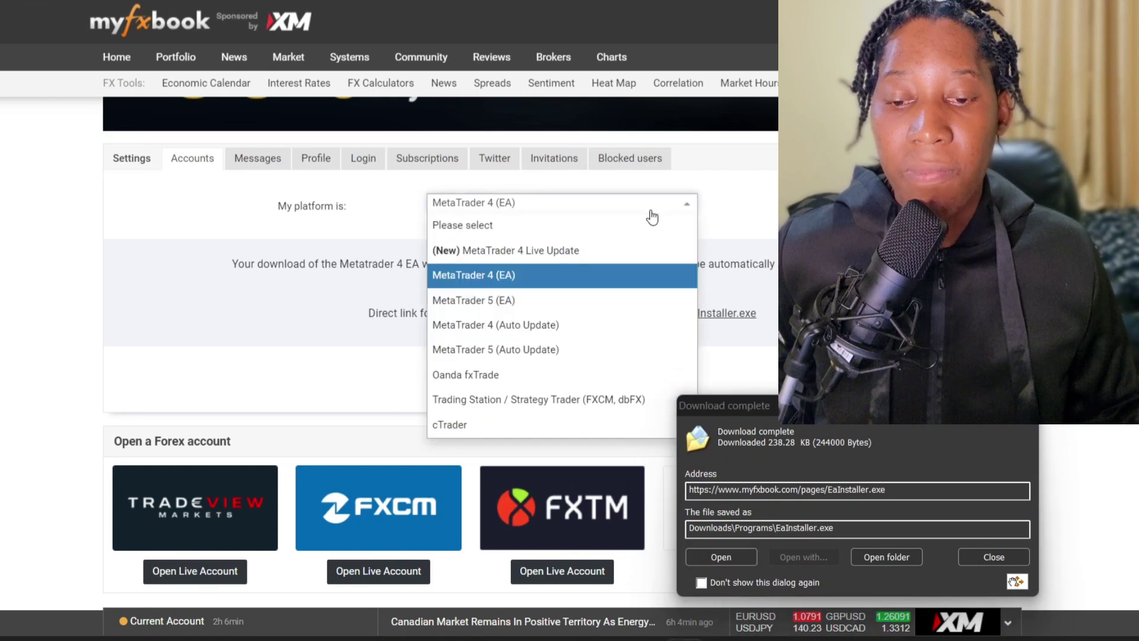
click(531, 350)
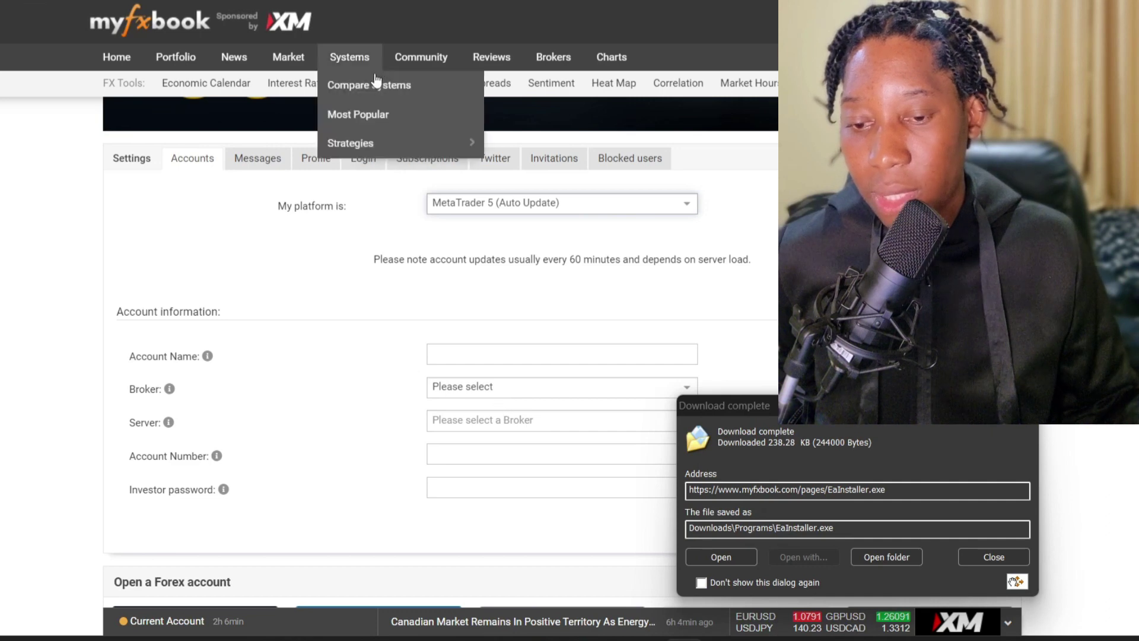
click(503, 203)
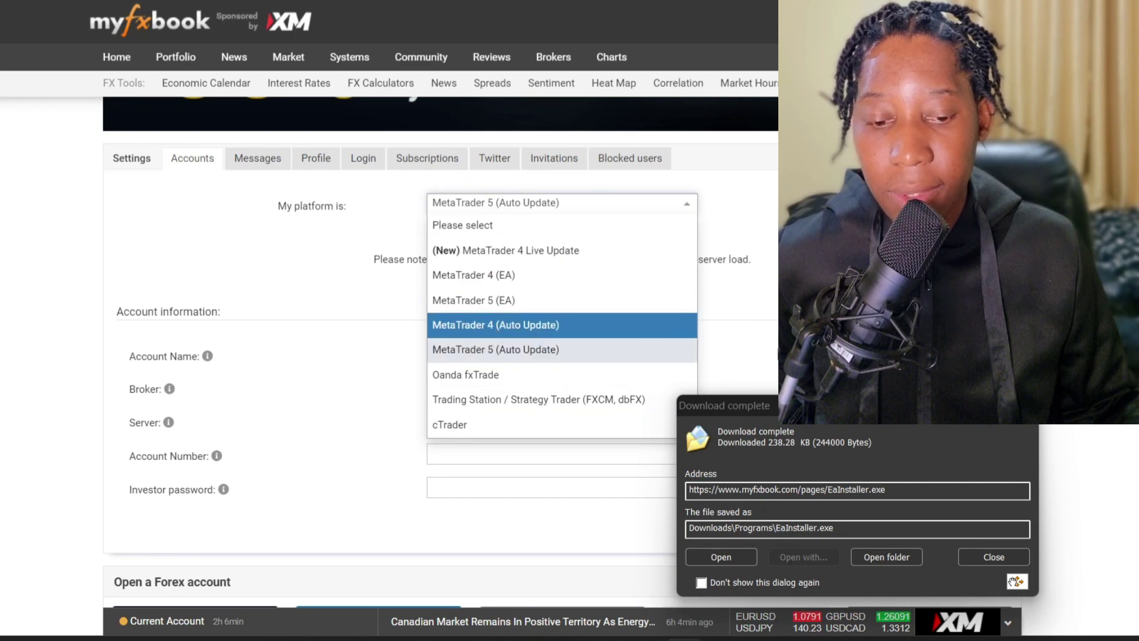
click(756, 498)
click(721, 556)
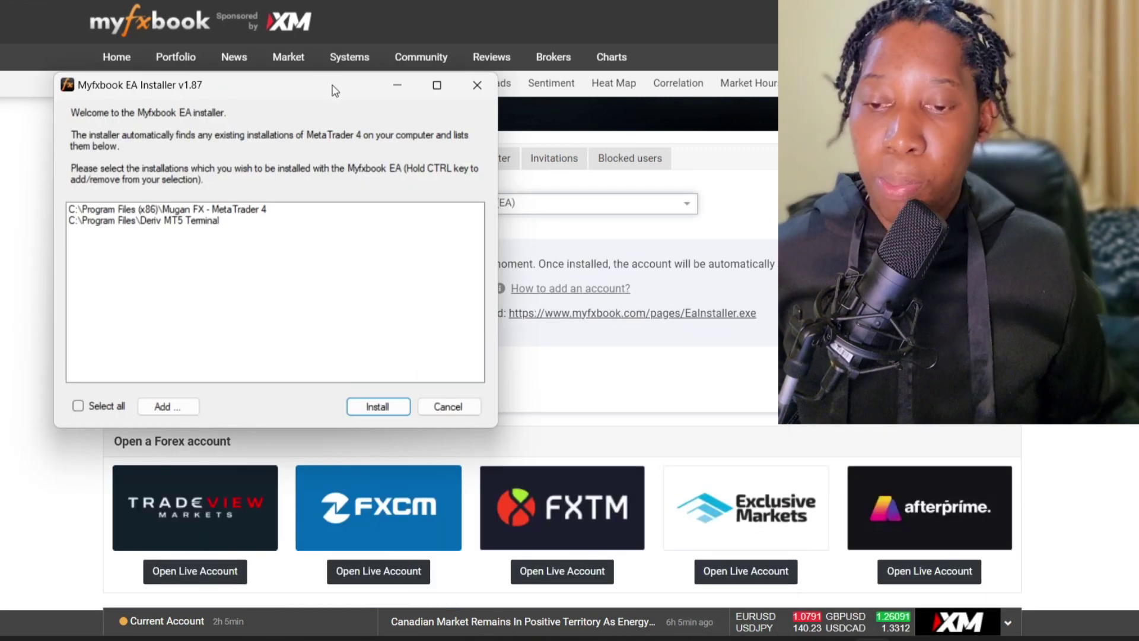
Install the Myfxbook EA into the Mugan FX - MetaTrader 4 terminal
drag(334, 89, 480, 114)
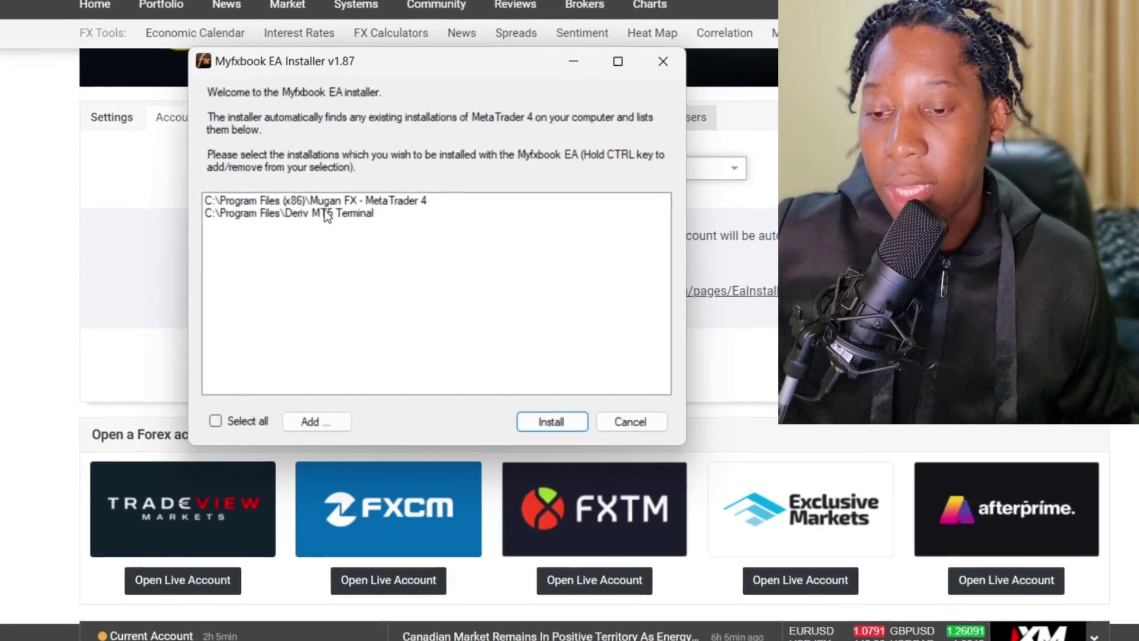
click(325, 218)
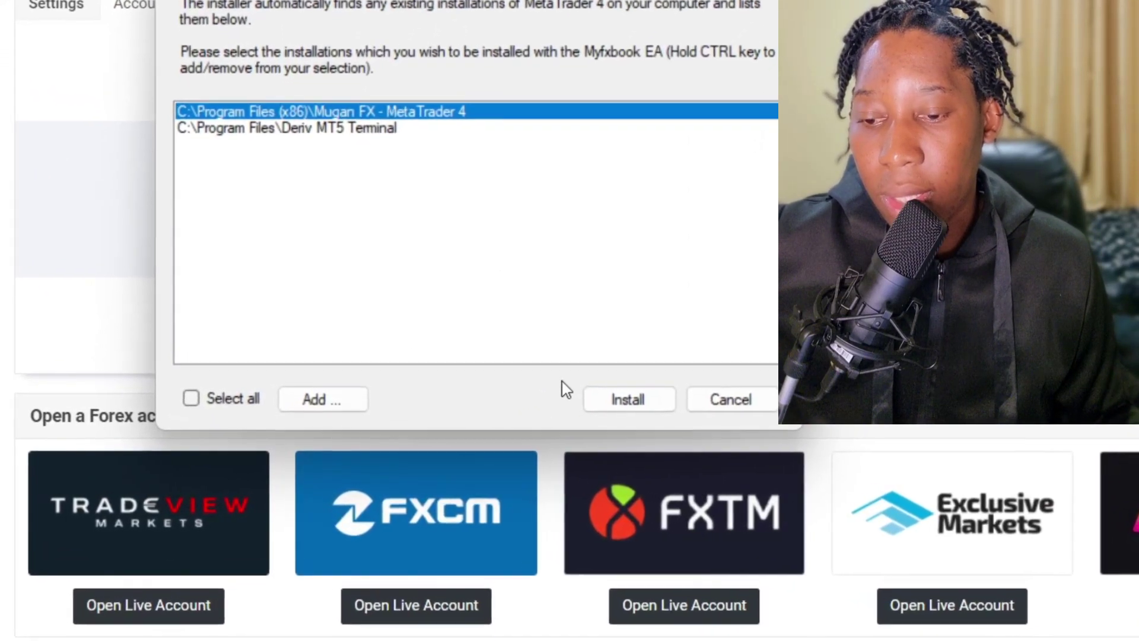
click(670, 388)
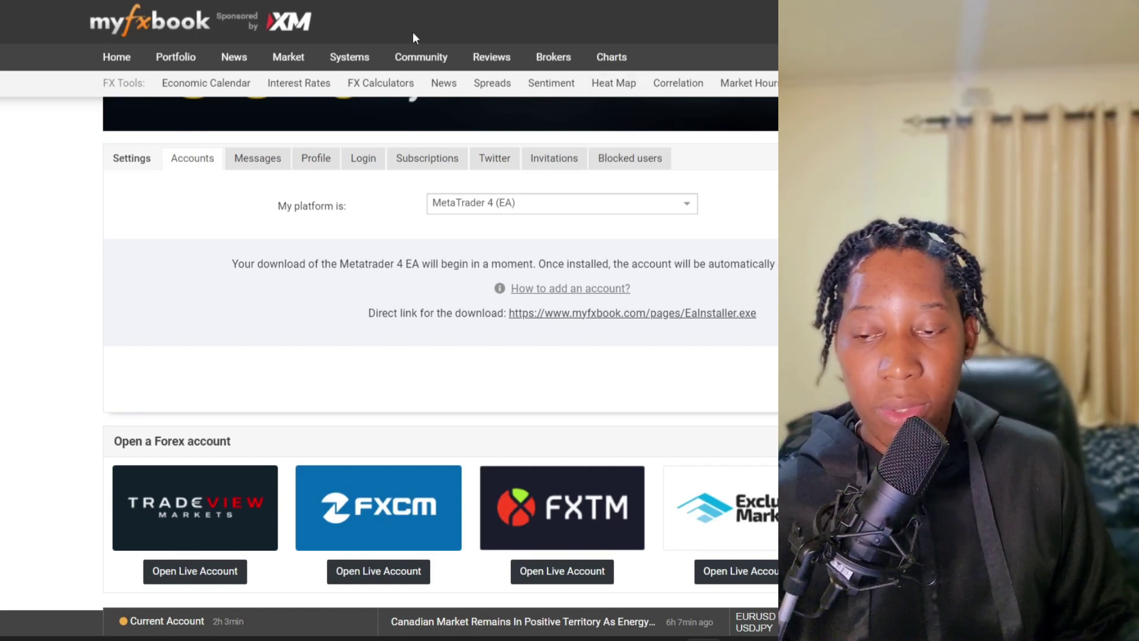
Check the Myfxbook portfolio for connected accounts, then return to the Mugan Markets homepage in the browser
mouse_move(159, 59)
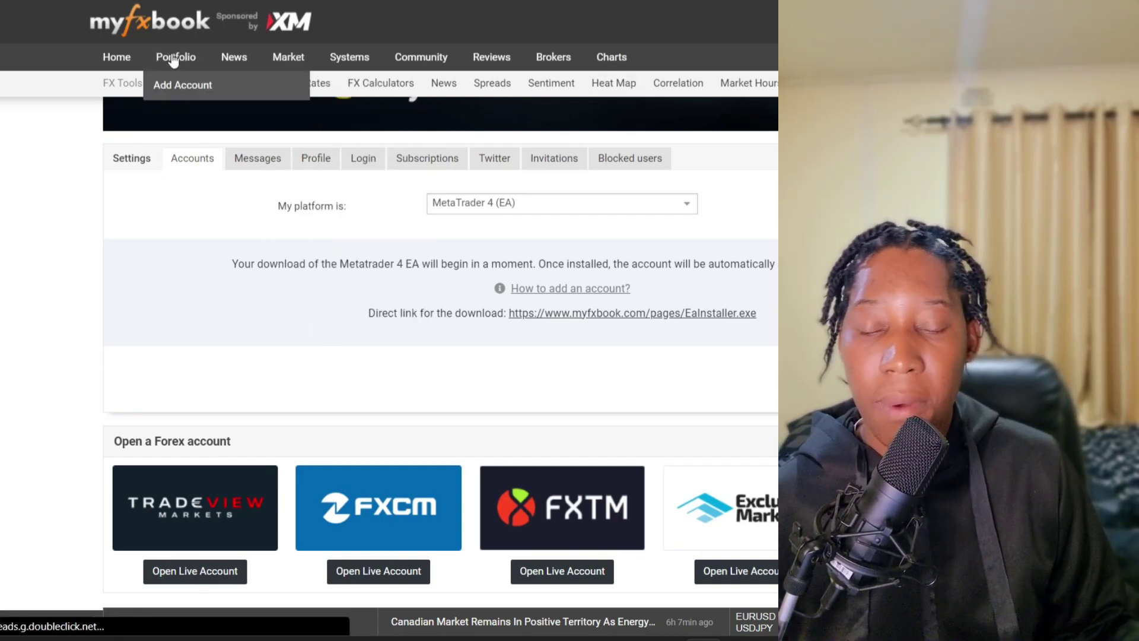
click(172, 60)
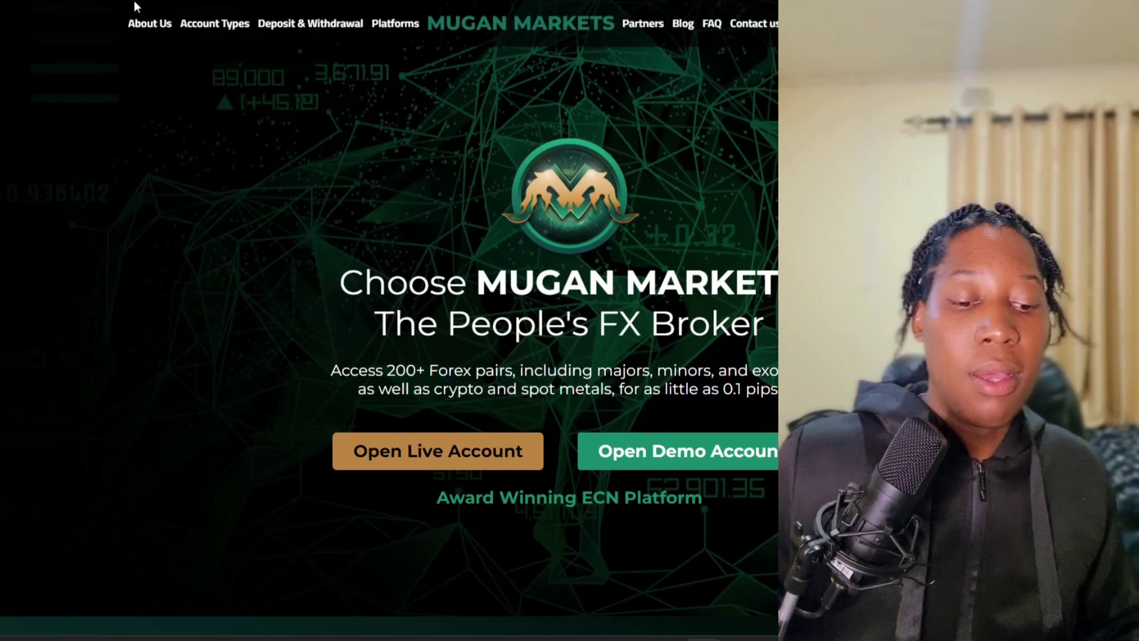
key(alt+Tab)
click(108, 293)
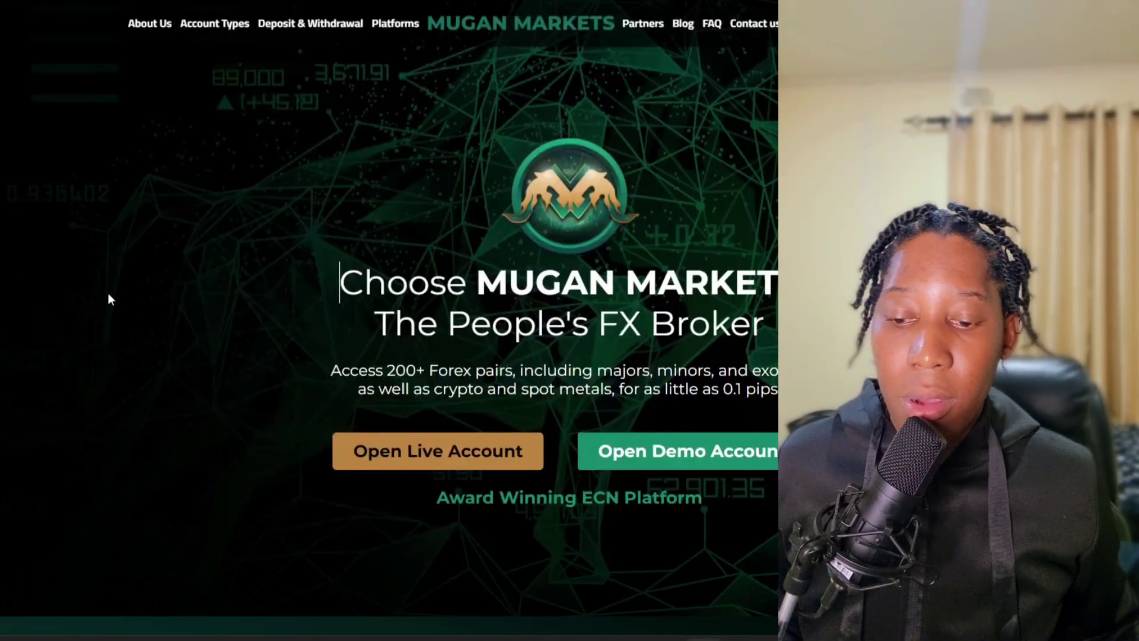